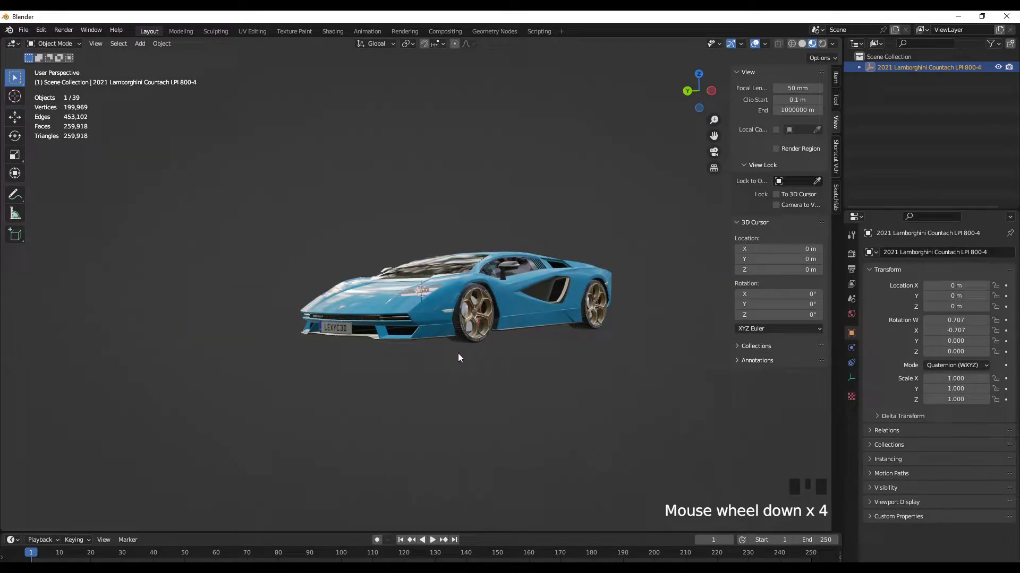
pyautogui.moveTo(445, 370); pyautogui.dragTo(469, 371, button='middle')
pyautogui.scroll(3, 438, 366)
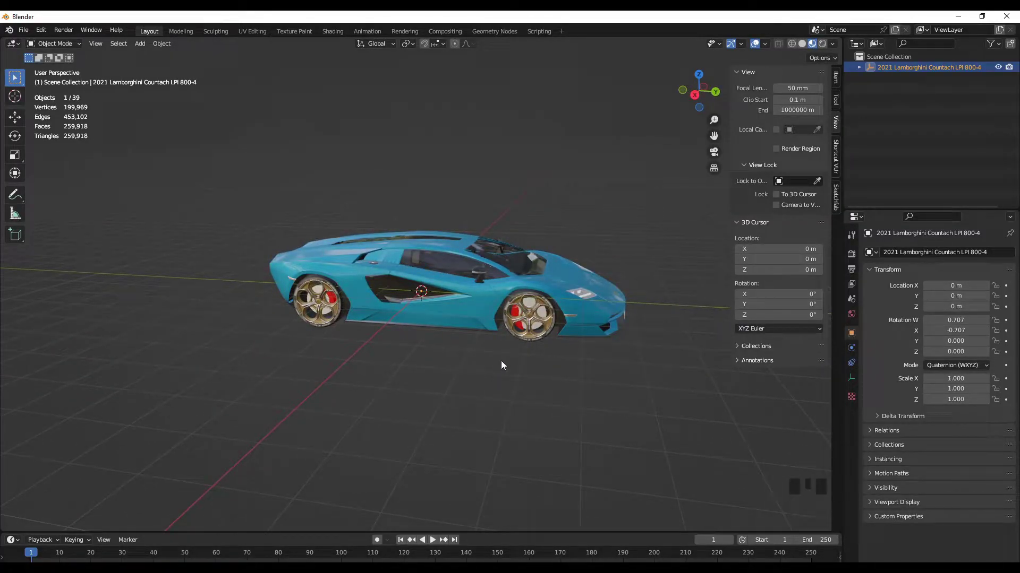
pyautogui.moveTo(535, 397); pyautogui.dragTo(395, 390, button='middle')
pyautogui.scroll(2, 396, 387)
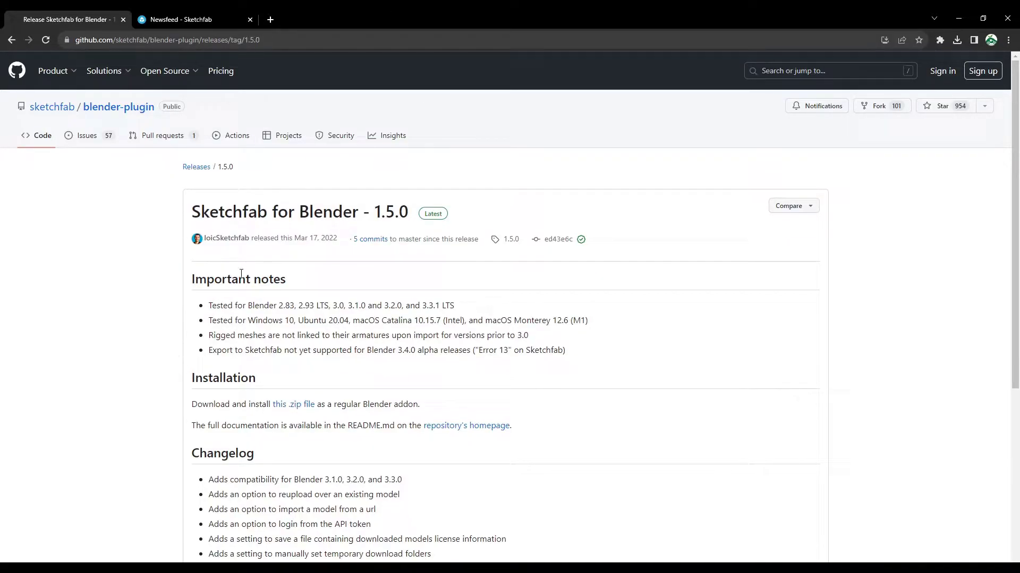
# - In the browser, download sketchfab-plugin-1-5-0.zip from the assets of the Sketchfab for Blender 1.5.0 release on GitHub
pyautogui.scroll(-5, 181, 351)
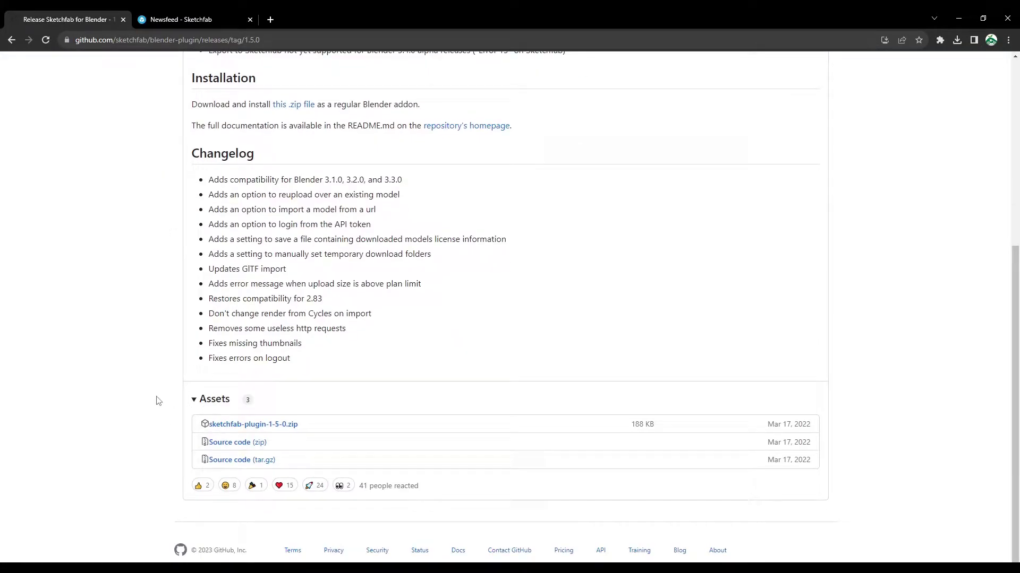
pyautogui.click(282, 423)
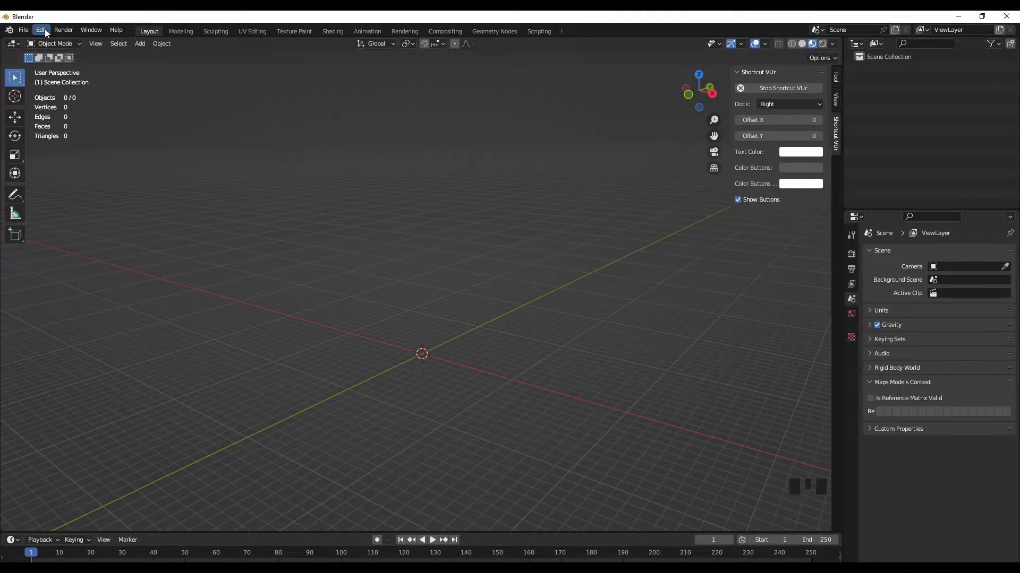
# - Switch to Blender and install the add-on from sketchfab-plugin-1-5-0.zip in the Downloads folder
pyautogui.click(45, 29)
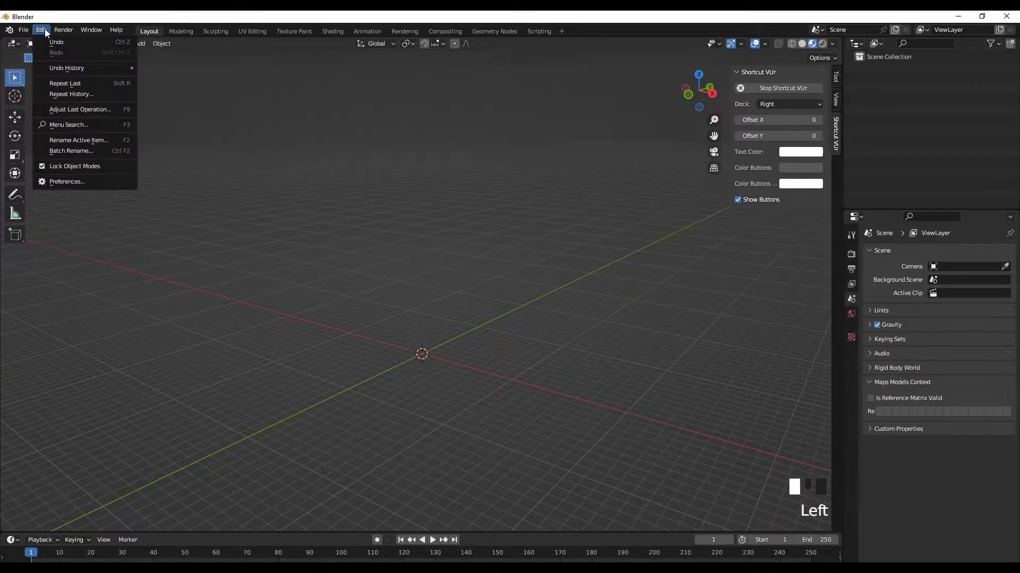
pyautogui.click(62, 181)
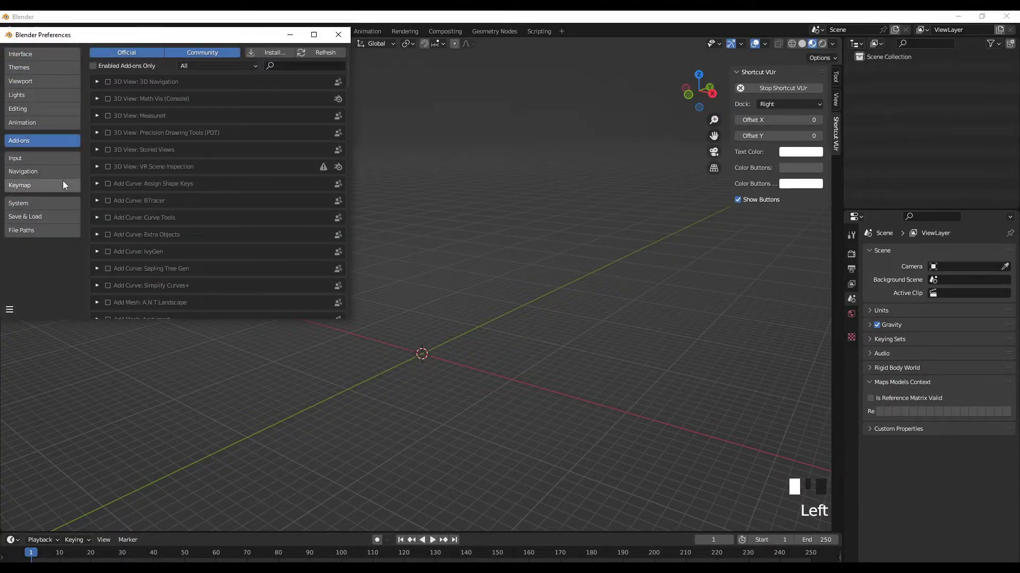
pyautogui.click(267, 51)
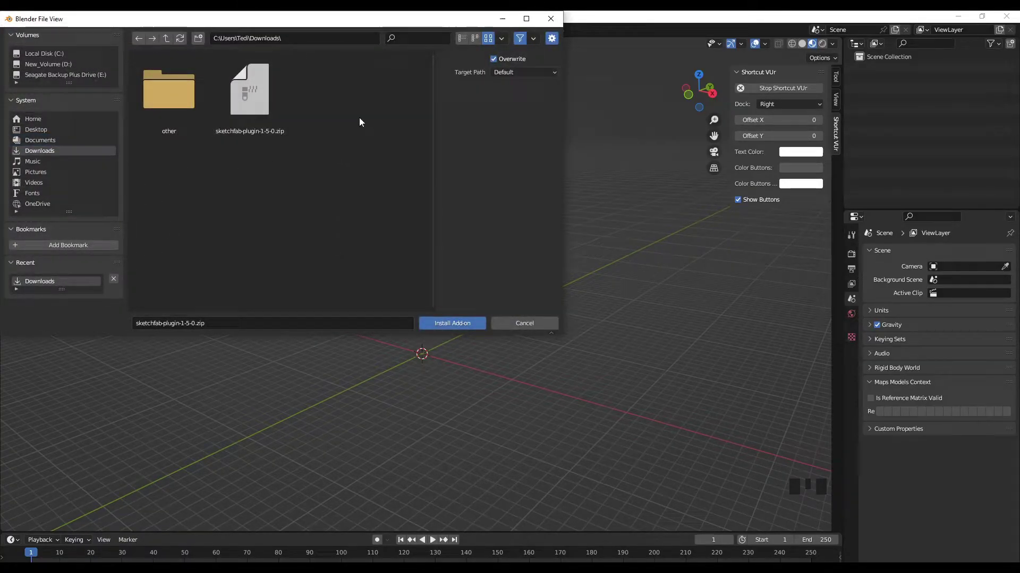
pyautogui.click(260, 111)
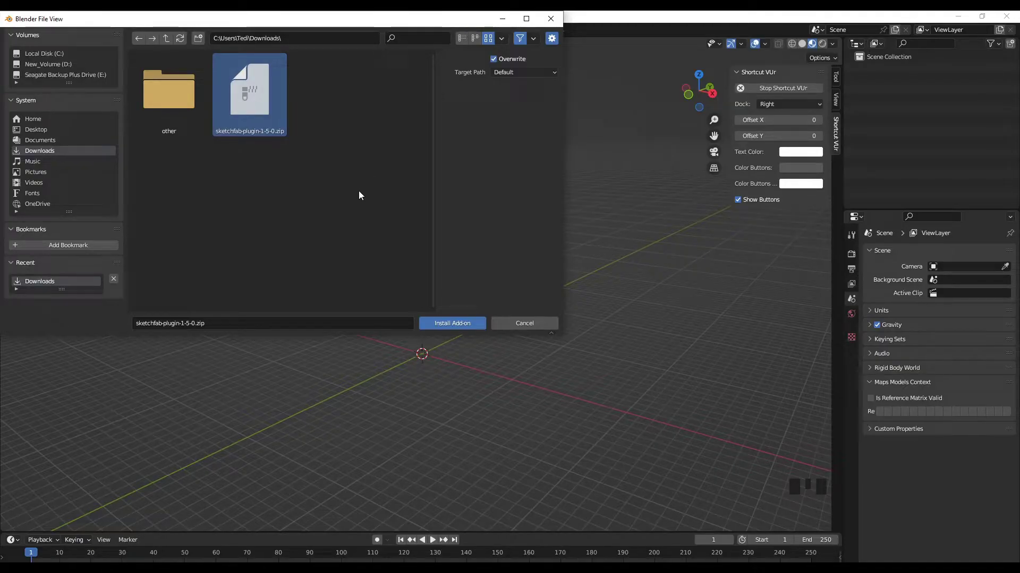
pyautogui.click(452, 326)
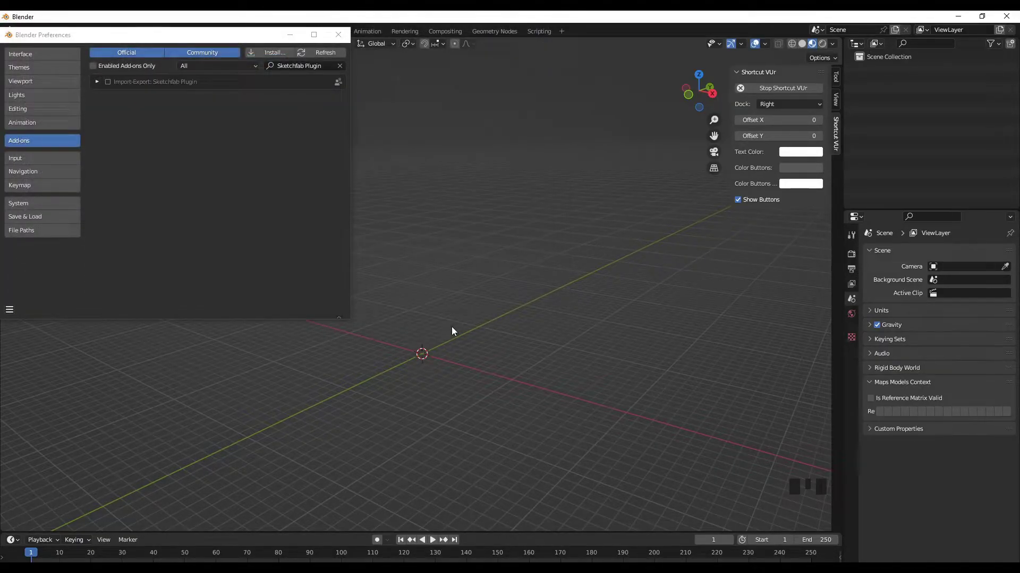
# - Enable the Import-Export: Sketchfab Plugin add-on and close the preferences
pyautogui.click(106, 86)
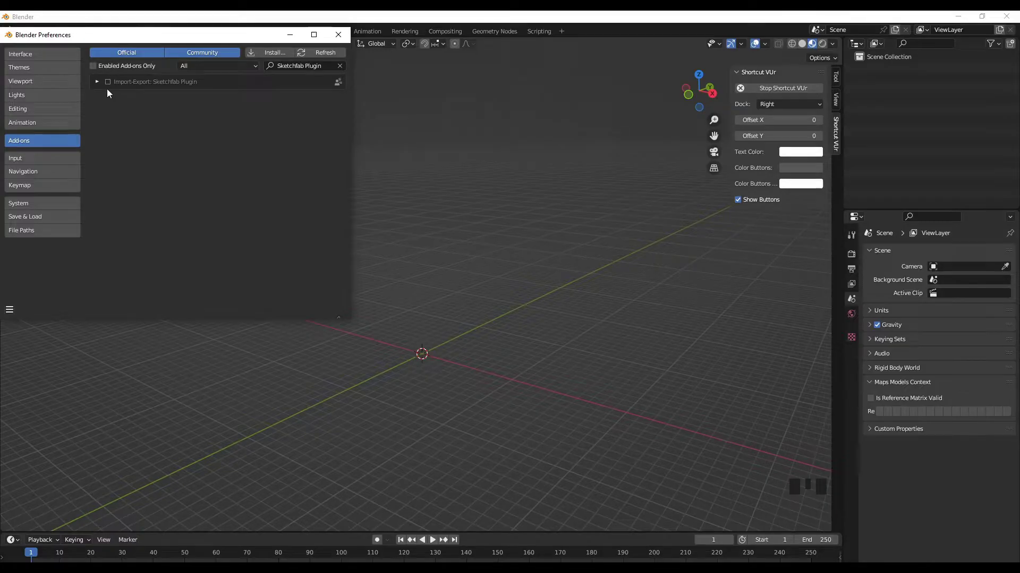
pyautogui.click(107, 83)
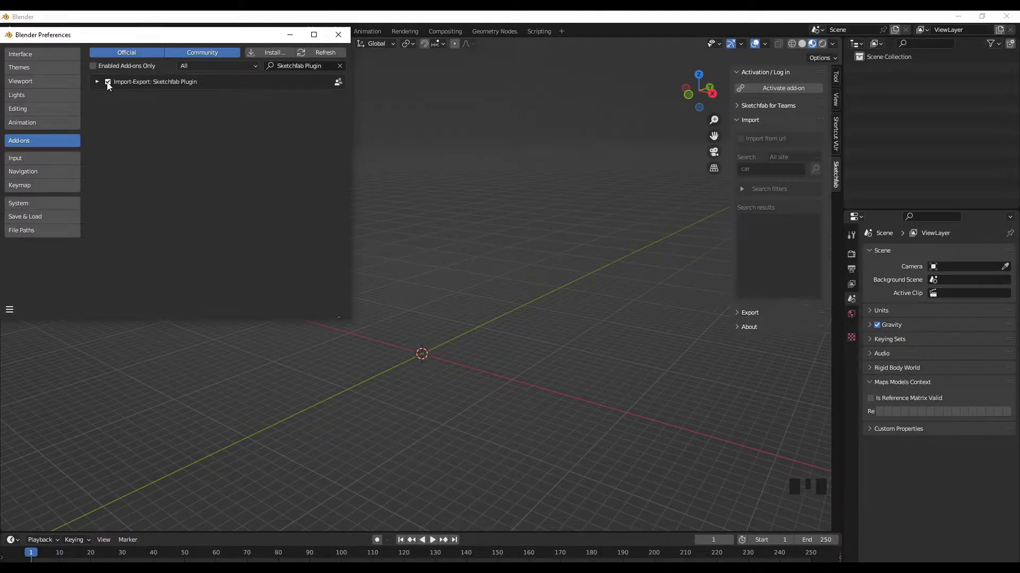
pyautogui.click(338, 35)
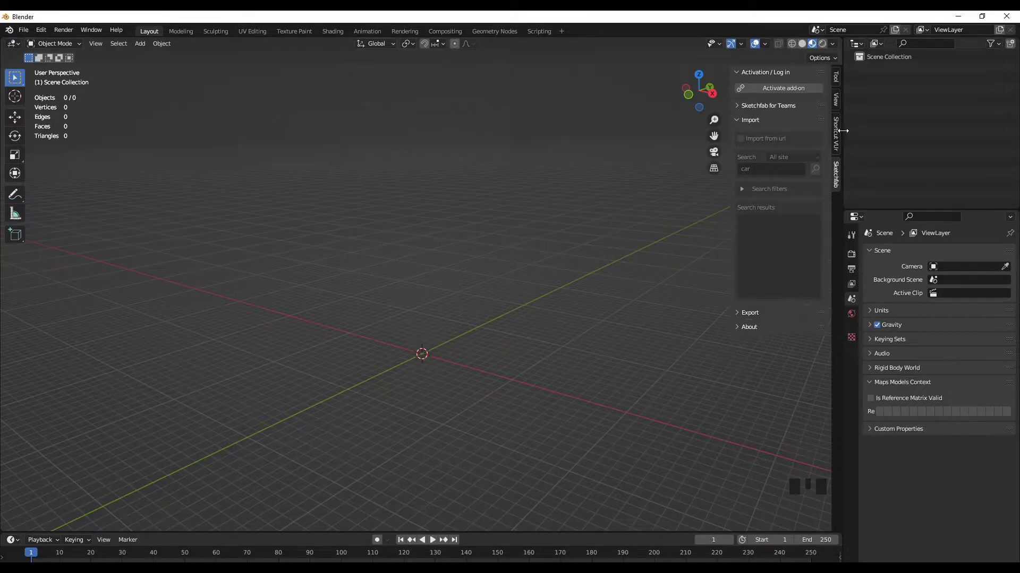
# - Show the Sketchfab add-on's settings in the 3D viewport and activate the add-on
pyautogui.click(836, 175)
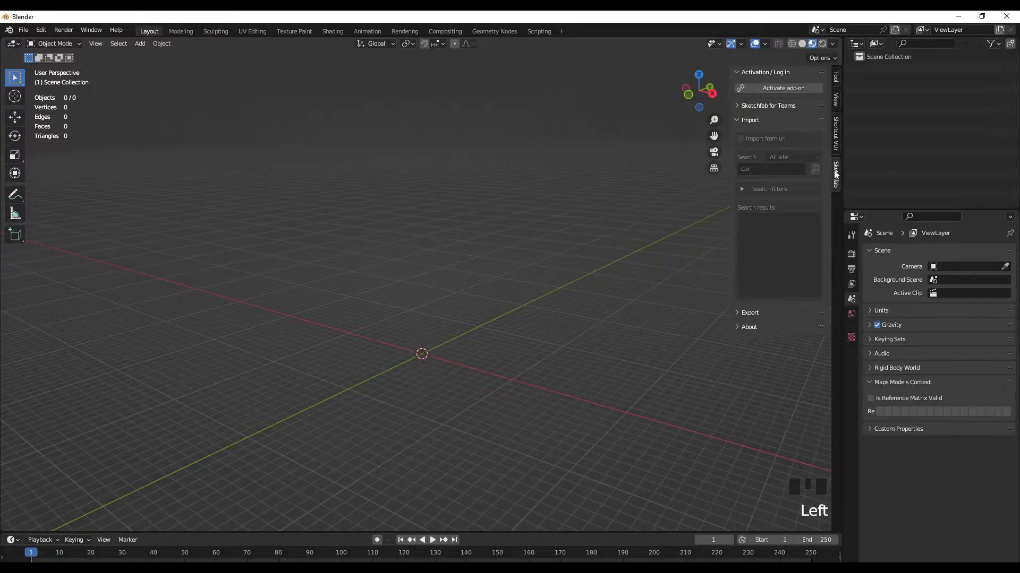
pyautogui.click(788, 91)
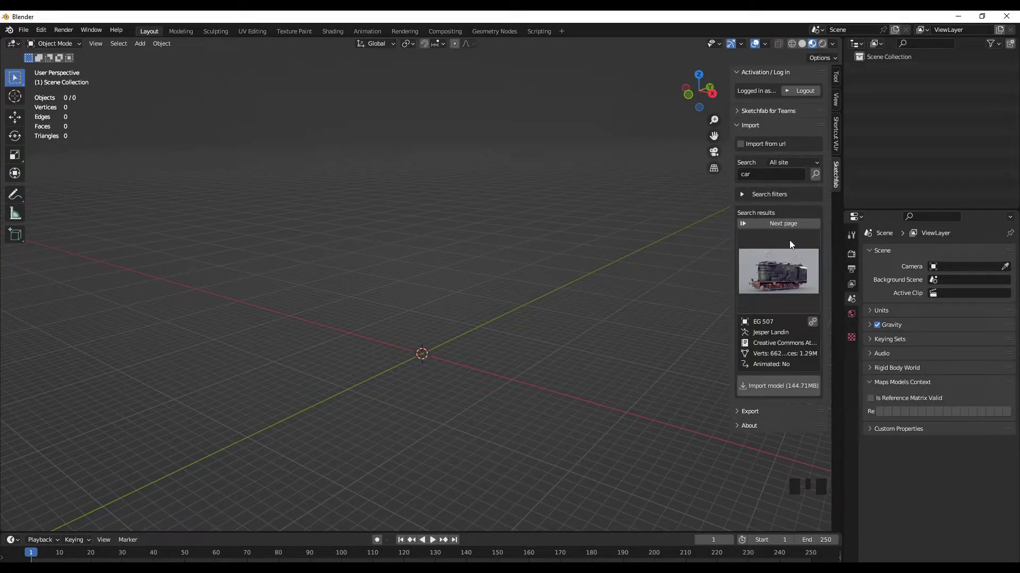
# - Search all of Sketchfab for "car" models
pyautogui.click(766, 175)
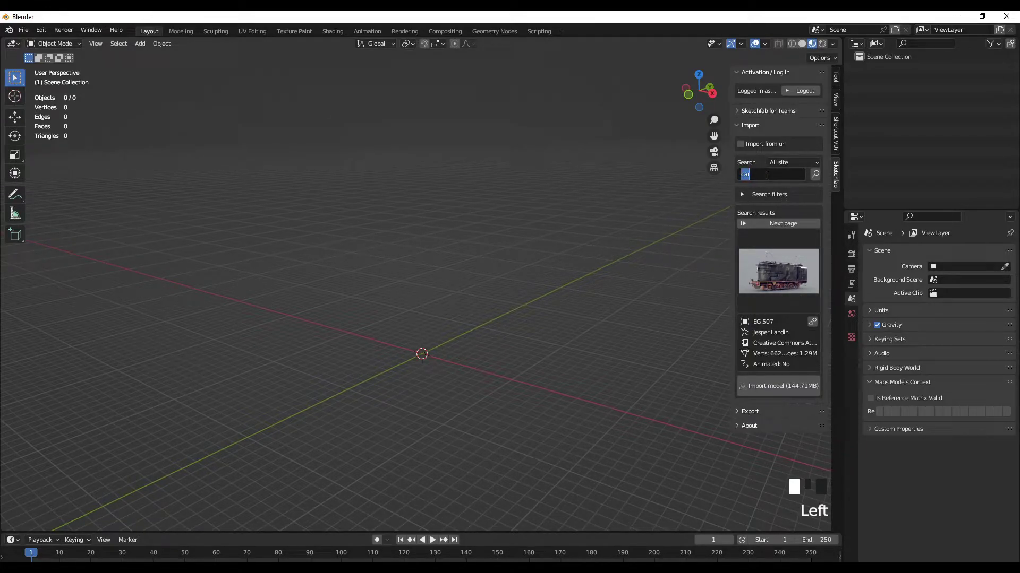
pyautogui.press('BackSpace')
pyautogui.write('car')
pyautogui.press('Return')
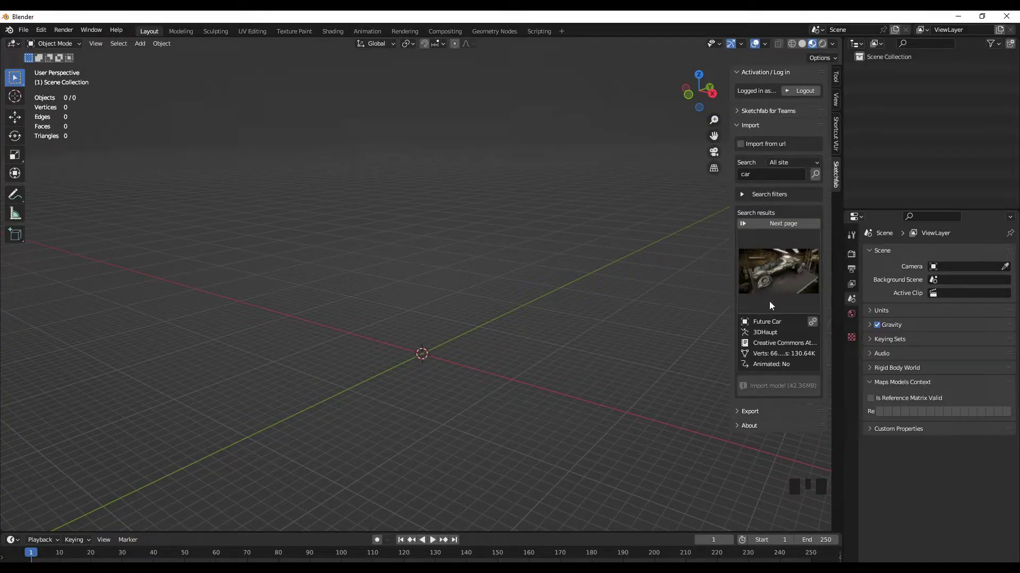
# - Browse the model thumbnails on the first page of the car search results
pyautogui.click(785, 269)
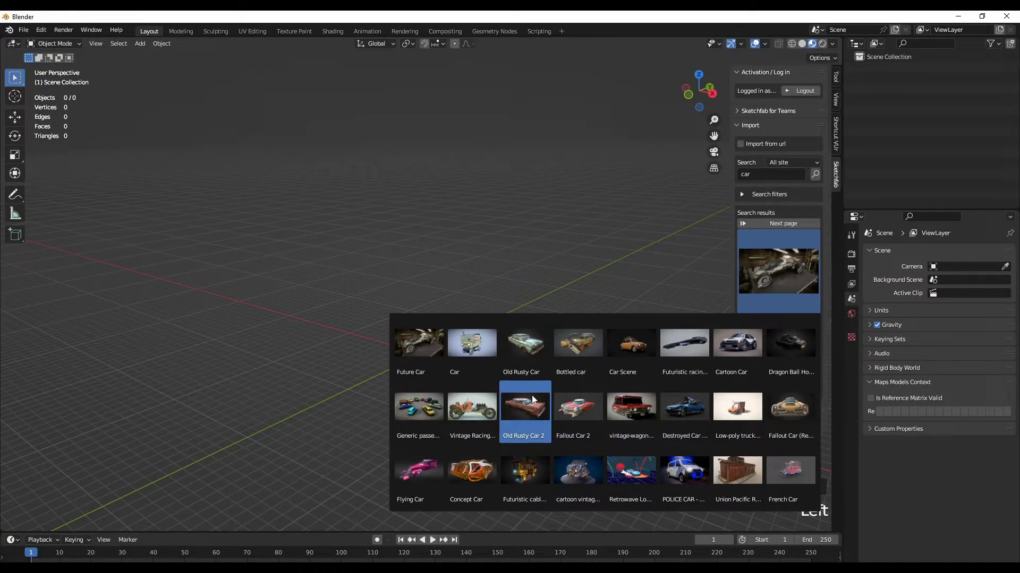
pyautogui.press('Left')
pyautogui.press('Left')
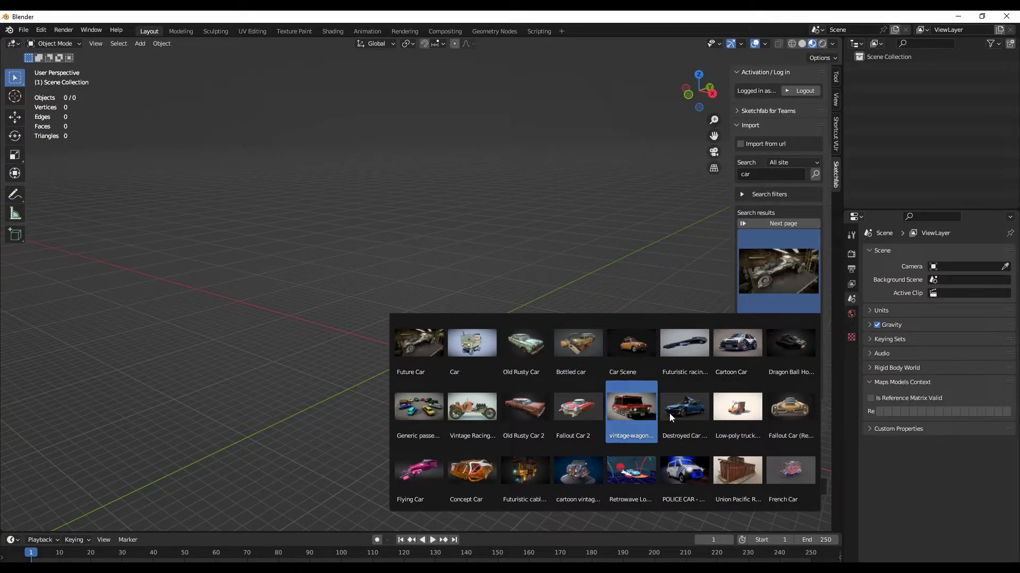
pyautogui.press('Left')
pyautogui.press('Left')
pyautogui.press('Left')
pyautogui.press('Left')
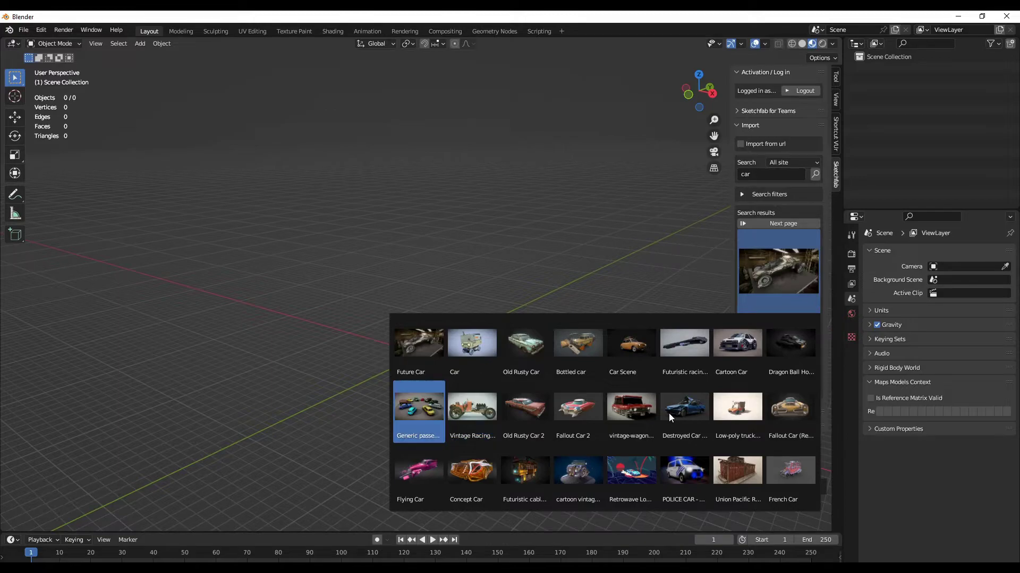
pyautogui.press('Left')
pyautogui.press('Left')
pyautogui.press('Left')
pyautogui.press('Left')
pyautogui.press('Left')
pyautogui.press('Left')
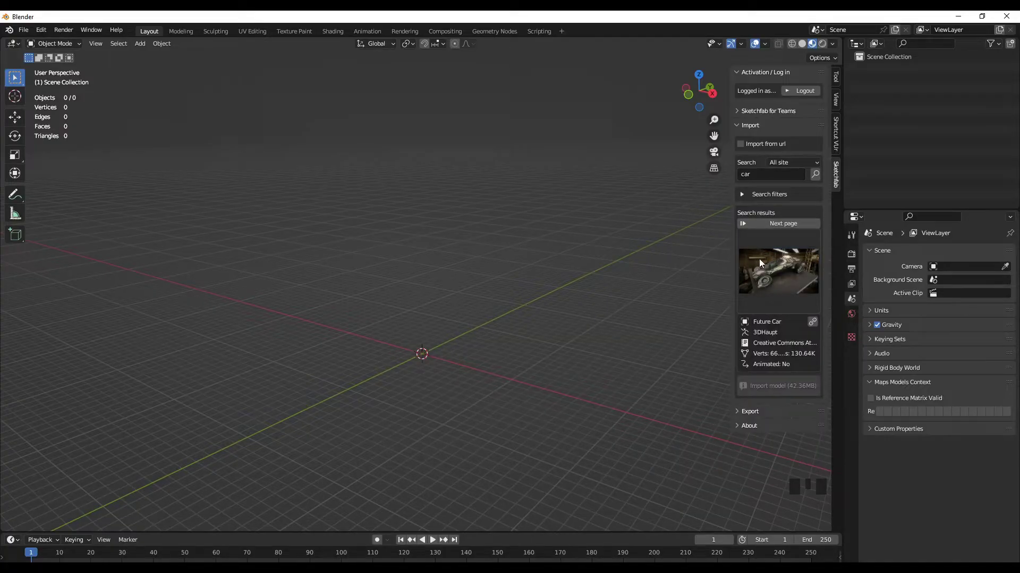
# - Choose the 2021 Lamborghini Countach LPI 800-4 on the second page of search results and import it into the scene
pyautogui.click(776, 224)
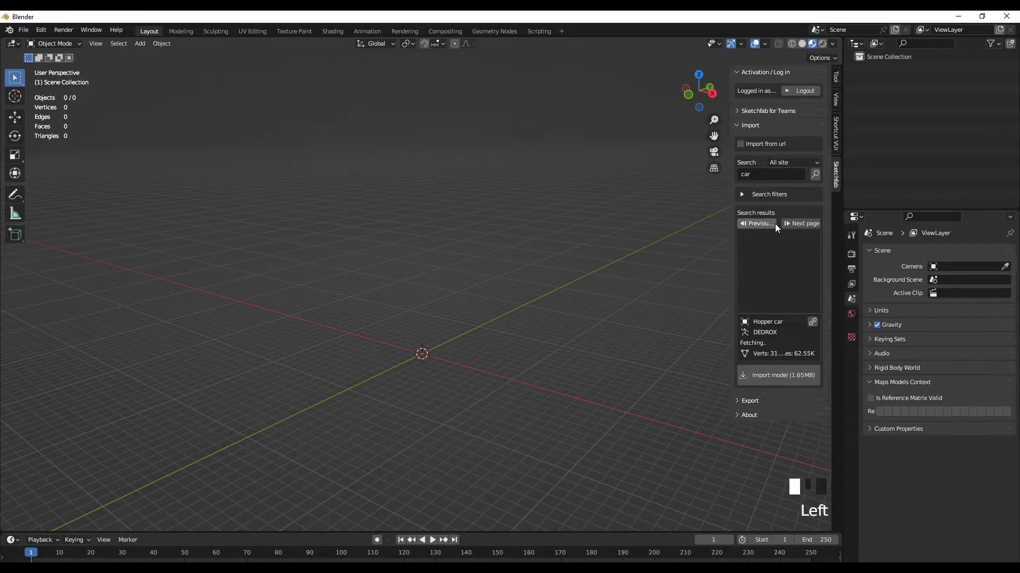
pyautogui.click(775, 281)
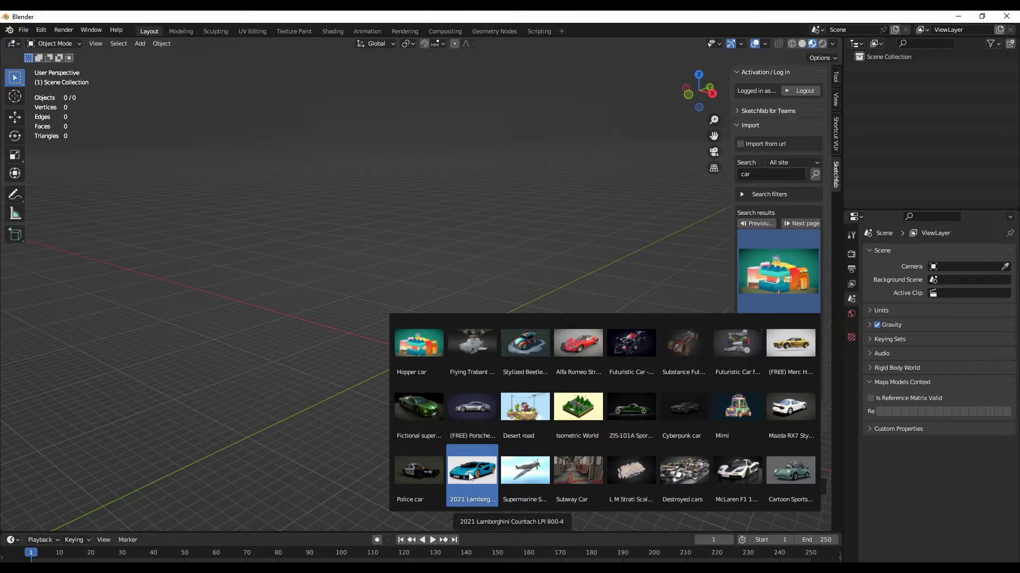
pyautogui.click(469, 476)
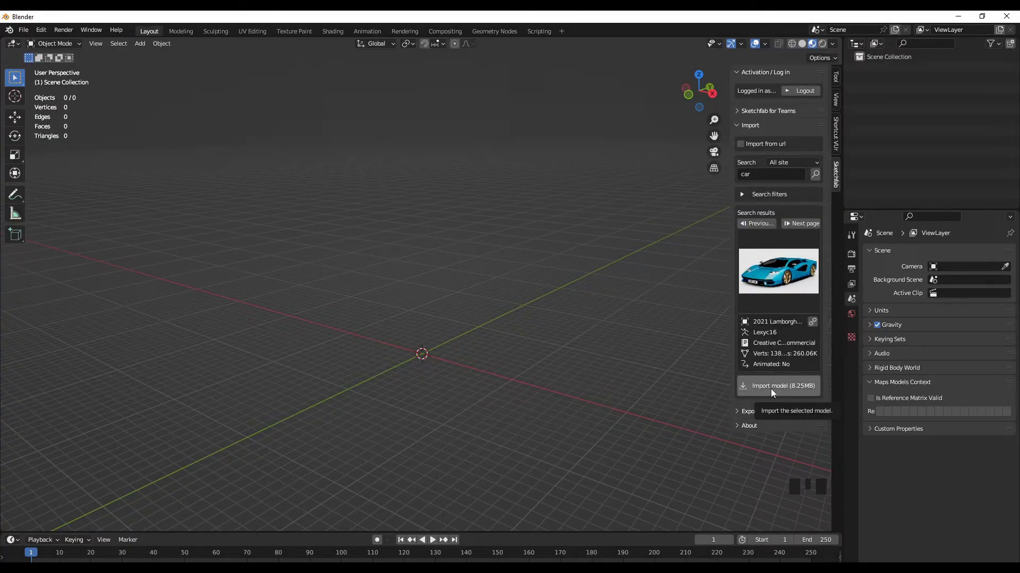
pyautogui.click(771, 392)
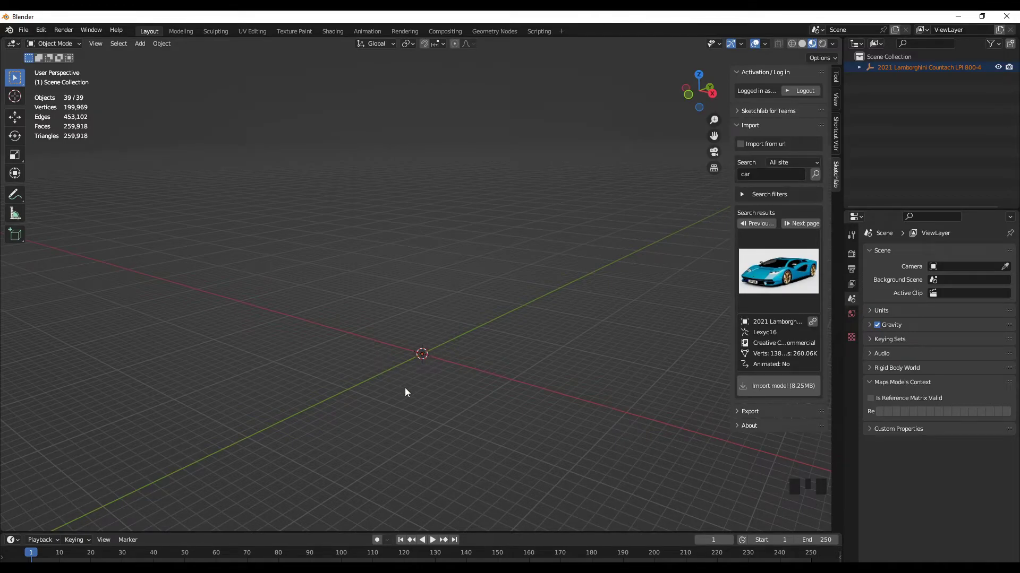
# - Frame the imported Lamborghini in the viewport and inspect it from the front and both sides
pyautogui.press('KP_Decimal')
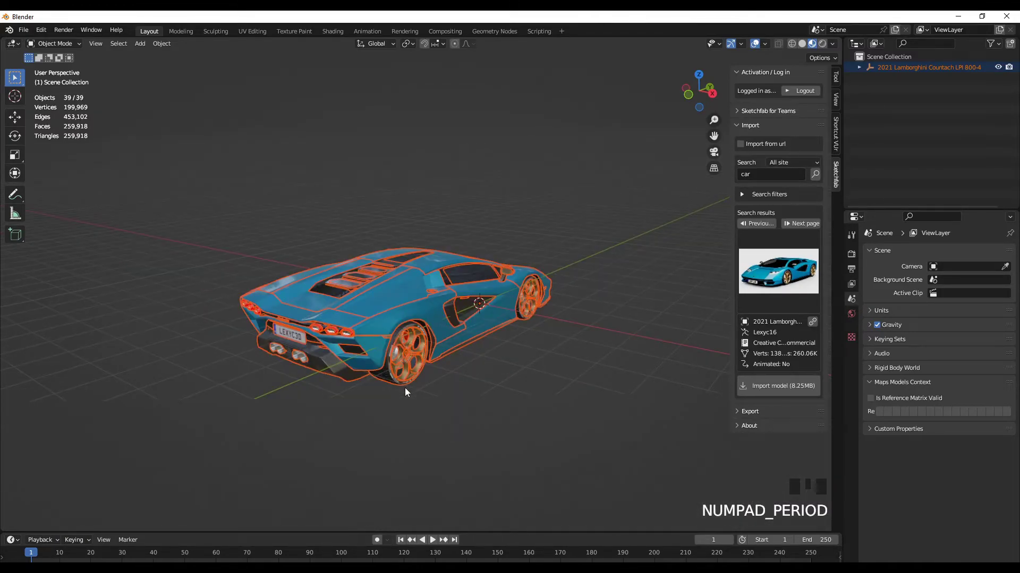
pyautogui.click(517, 398)
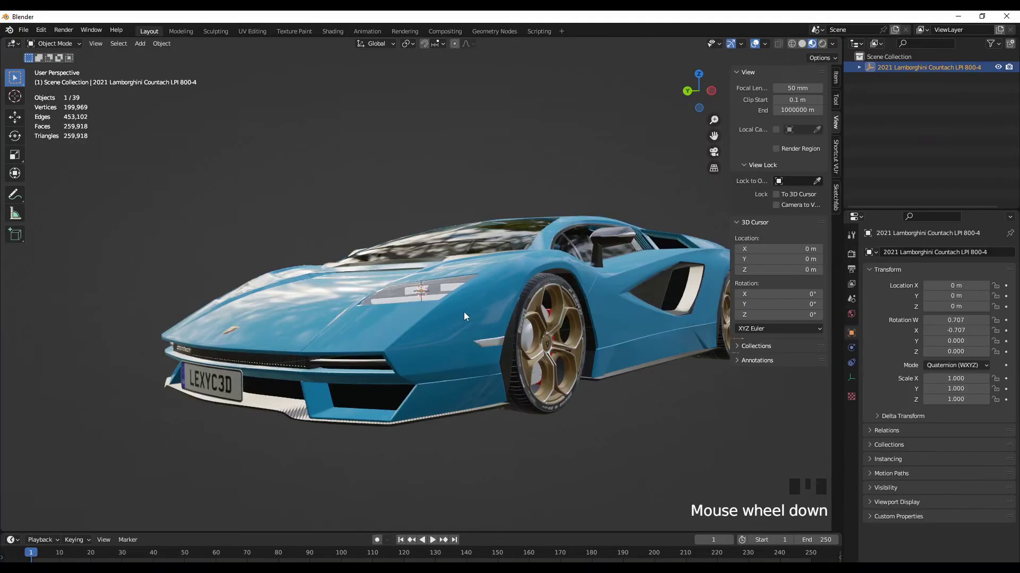
pyautogui.scroll(-3, 472, 316)
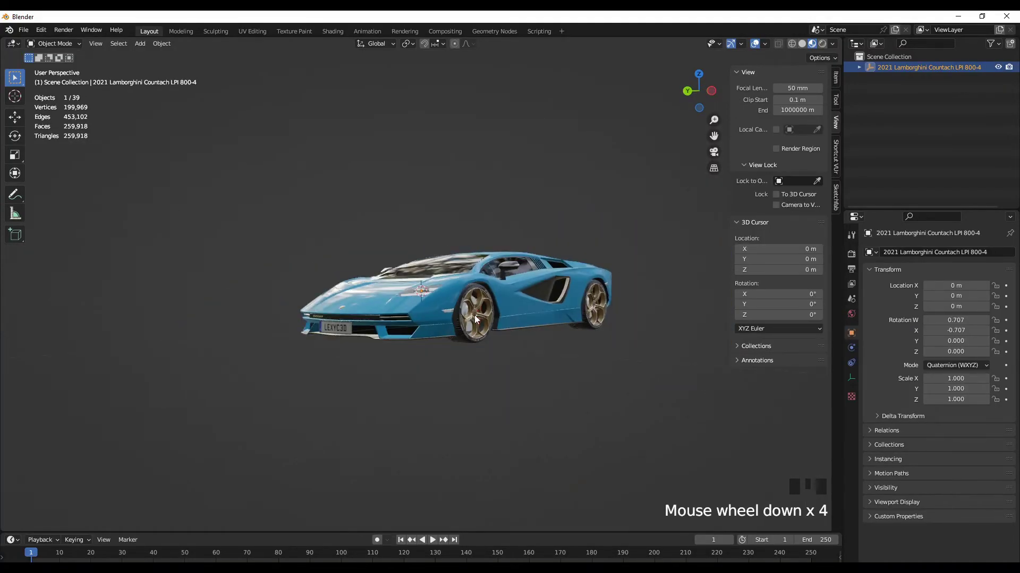
pyautogui.moveTo(440, 361); pyautogui.dragTo(552, 386, button='middle')
pyautogui.scroll(1, 438, 364)
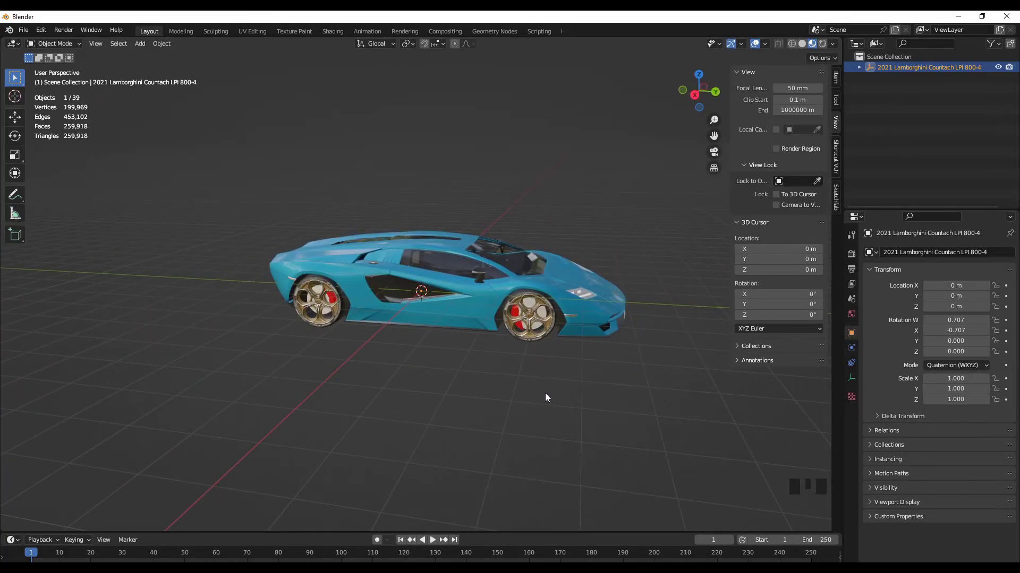
pyautogui.moveTo(545, 393); pyautogui.dragTo(390, 394, button='middle')
pyautogui.scroll(2, 396, 385)
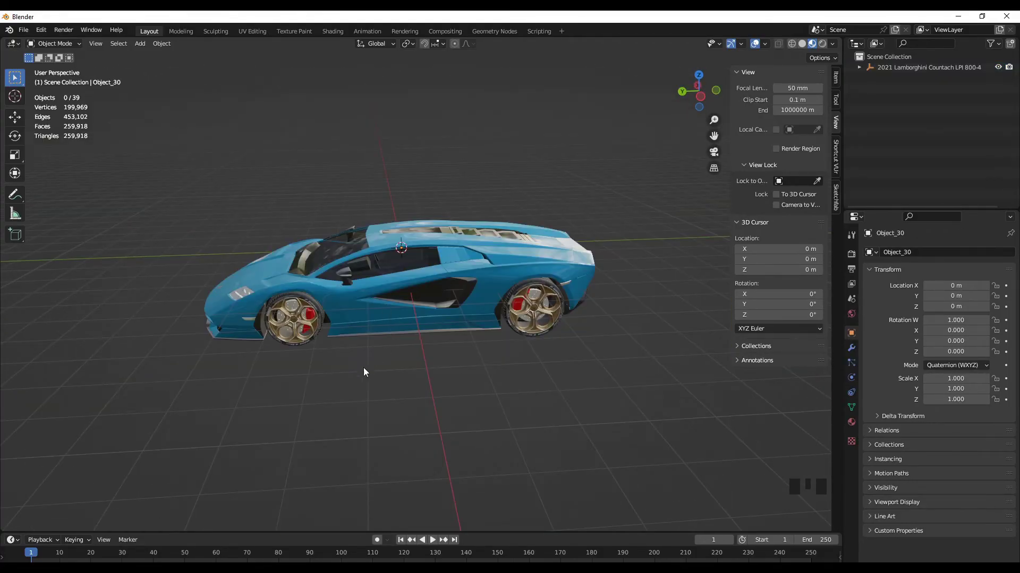
pyautogui.scroll(2, 351, 379)
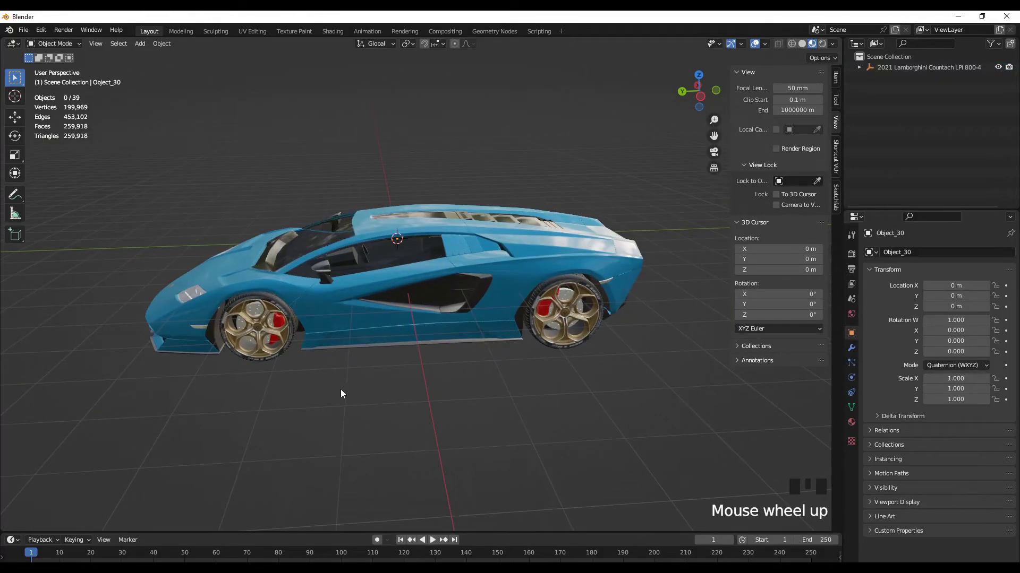
pyautogui.moveTo(339, 397); pyautogui.dragTo(353, 413, button='middle')
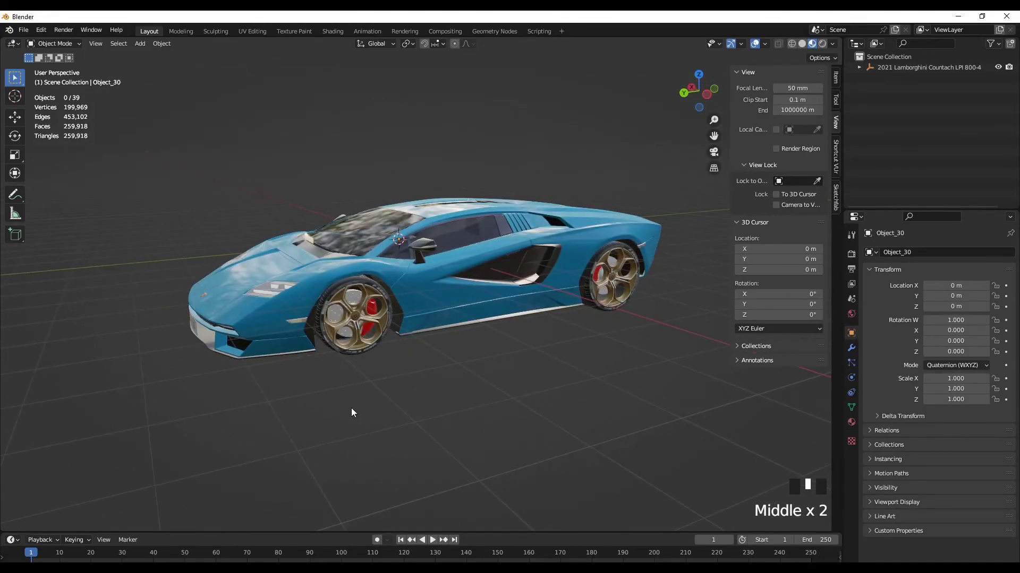